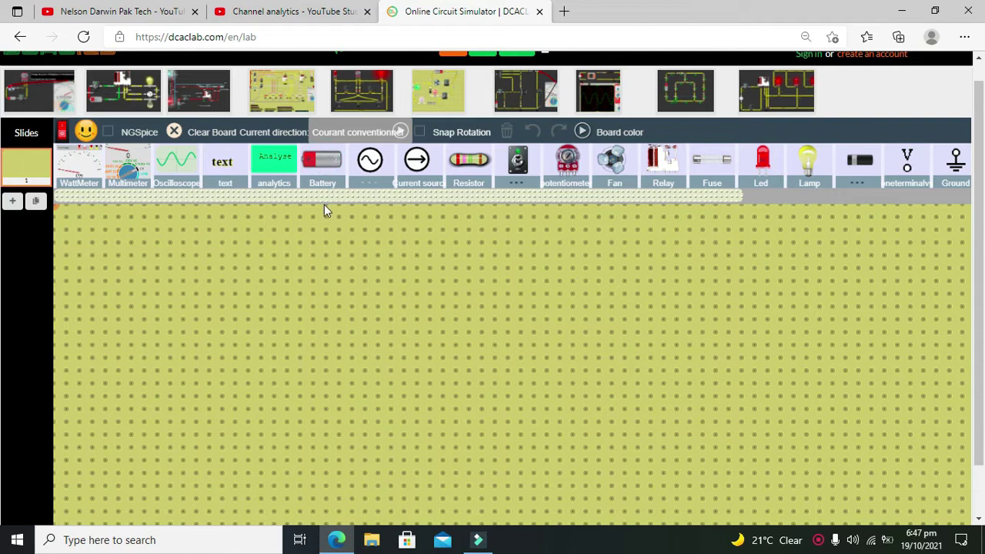
Drop a 5V battery onto the board, then move it higher, left of centre
mouse_move(324, 212)
mouse_down()
mouse_move(390, 398)
mouse_move(442, 400)
mouse_up()
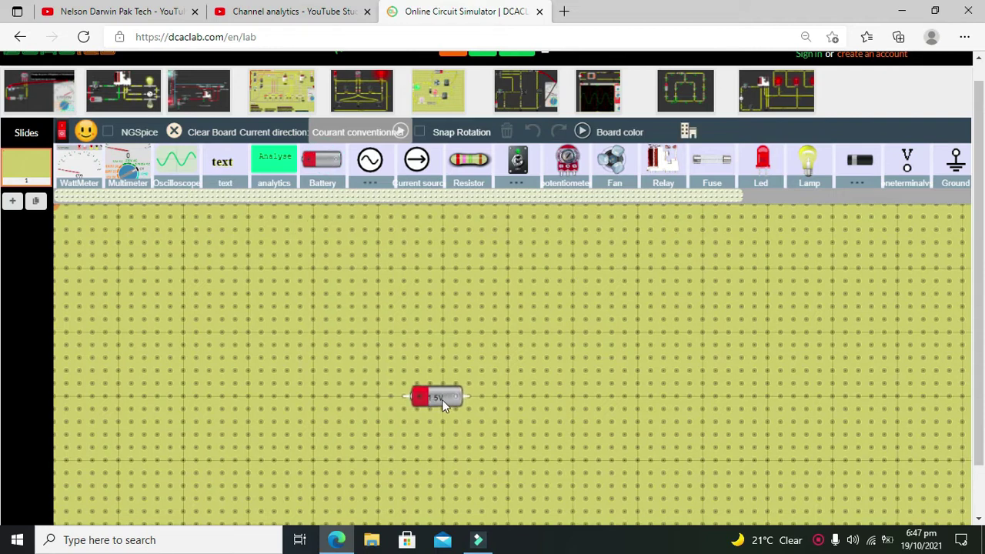
click(442, 400)
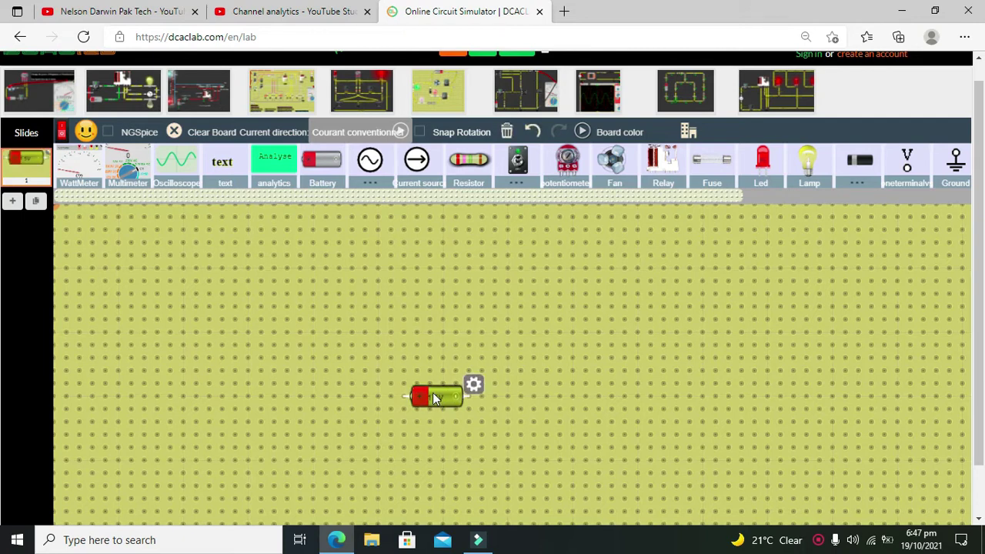
click(439, 353)
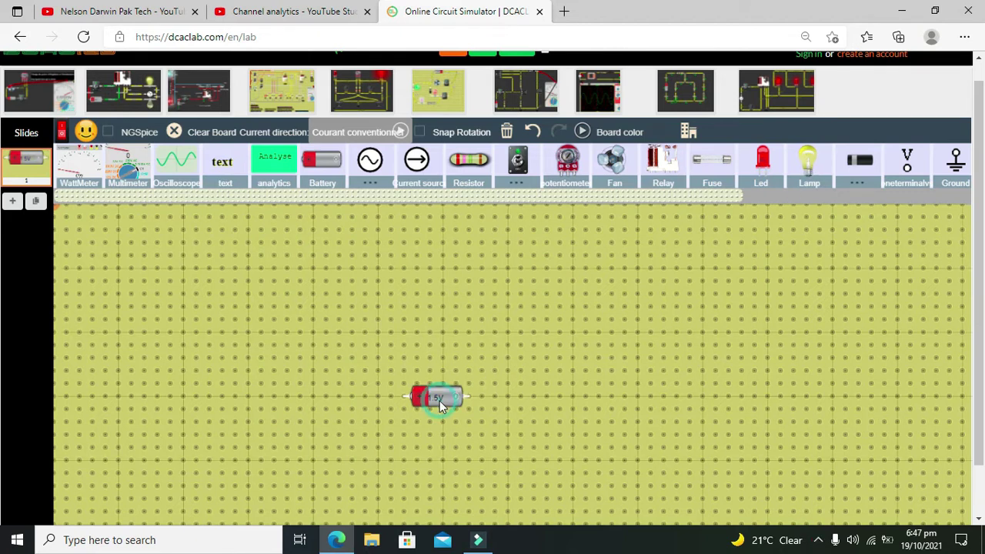
drag(439, 400, 415, 297)
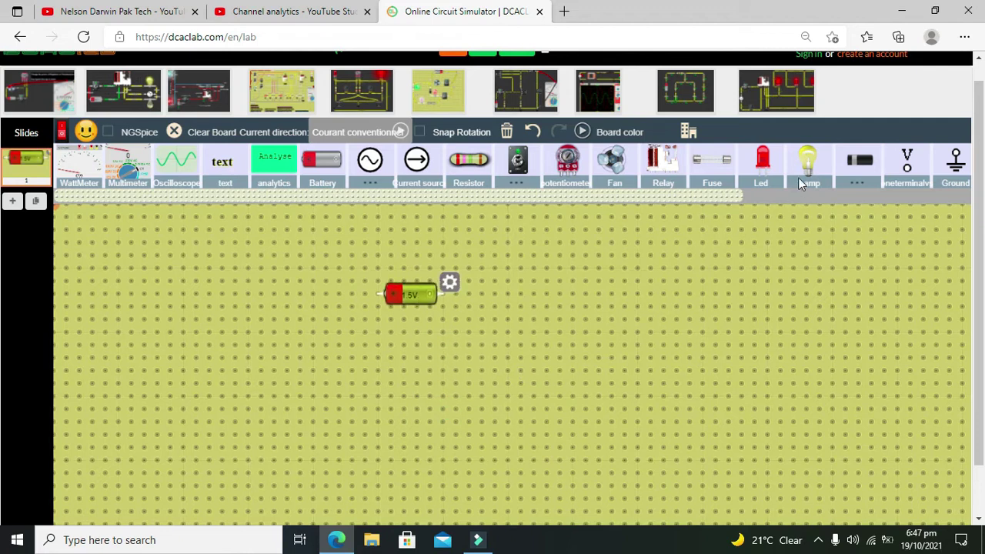
Place two lamps side by side right of the battery, each nudged slightly left
mouse_move(800, 166)
mouse_down()
mouse_move(622, 352)
mouse_move(576, 361)
mouse_up()
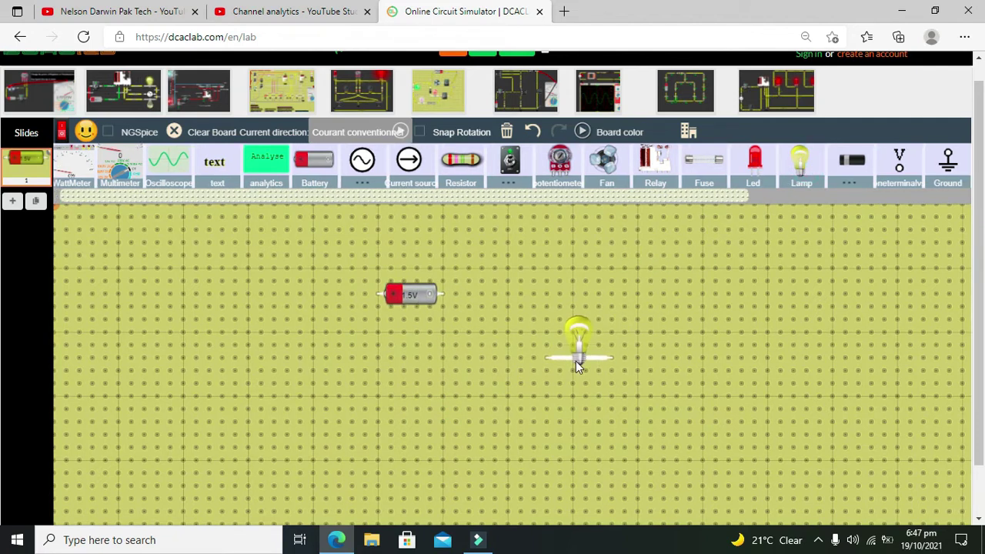
drag(802, 169, 688, 361)
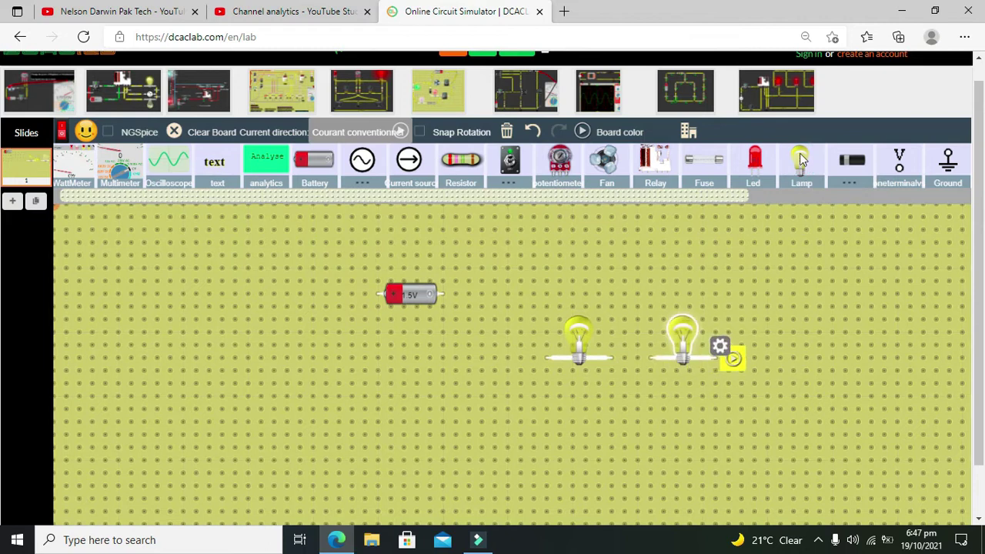
click(799, 192)
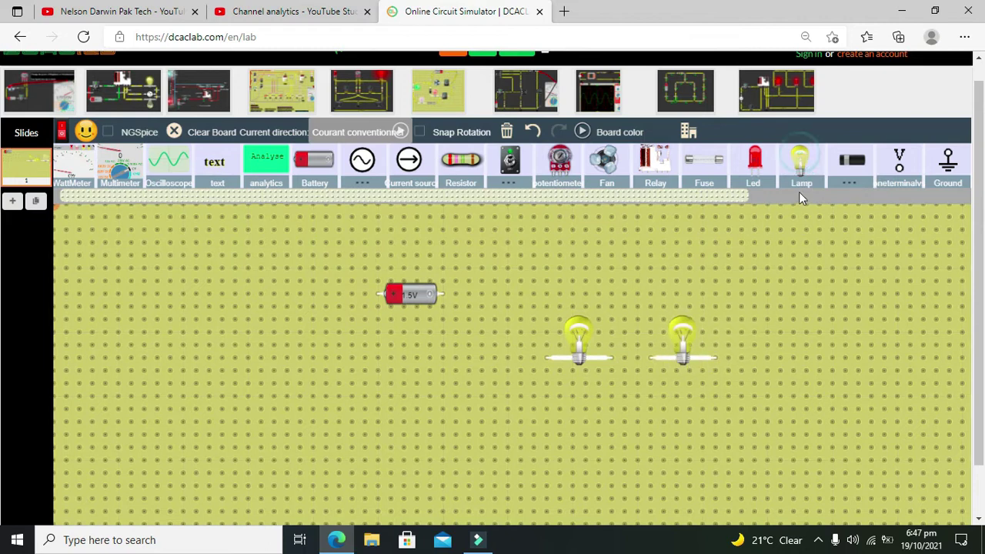
click(579, 339)
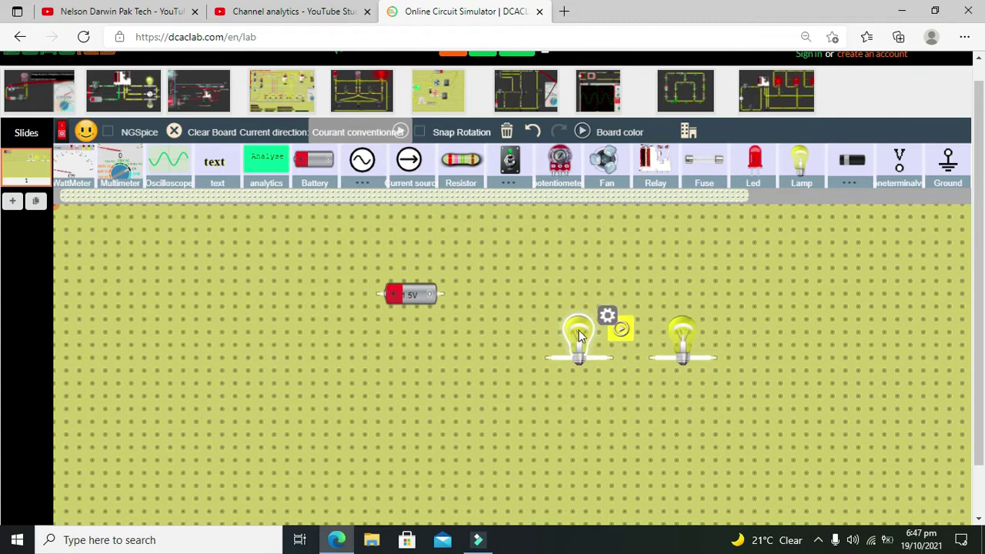
drag(579, 336, 552, 334)
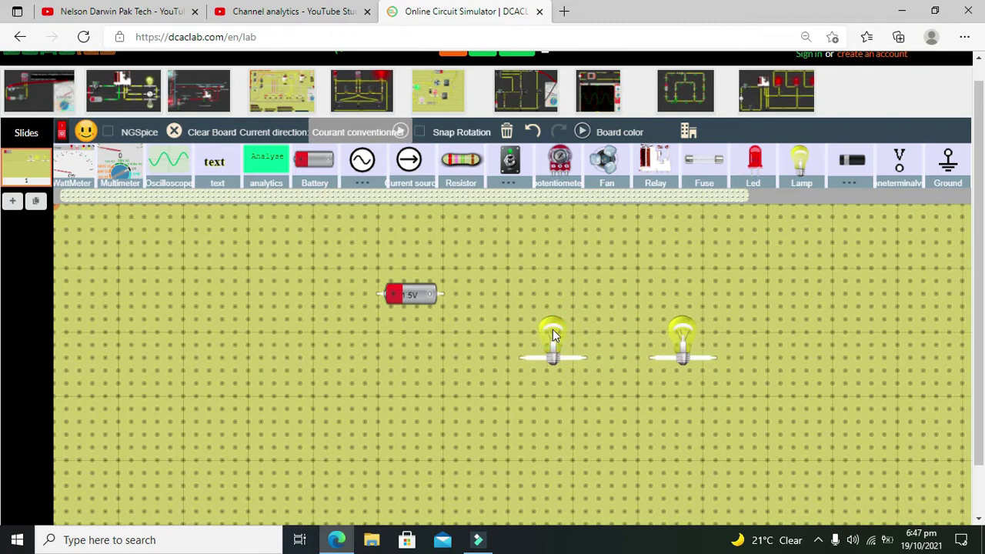
drag(682, 339, 669, 335)
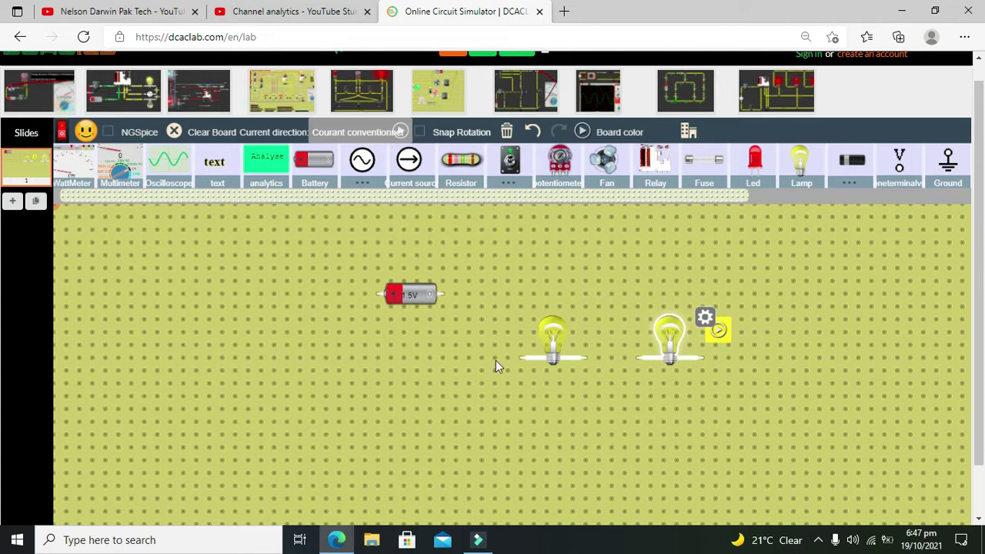
Run a wire up from the first lamp's left terminal, then move lamp and wire lower
drag(521, 358, 516, 249)
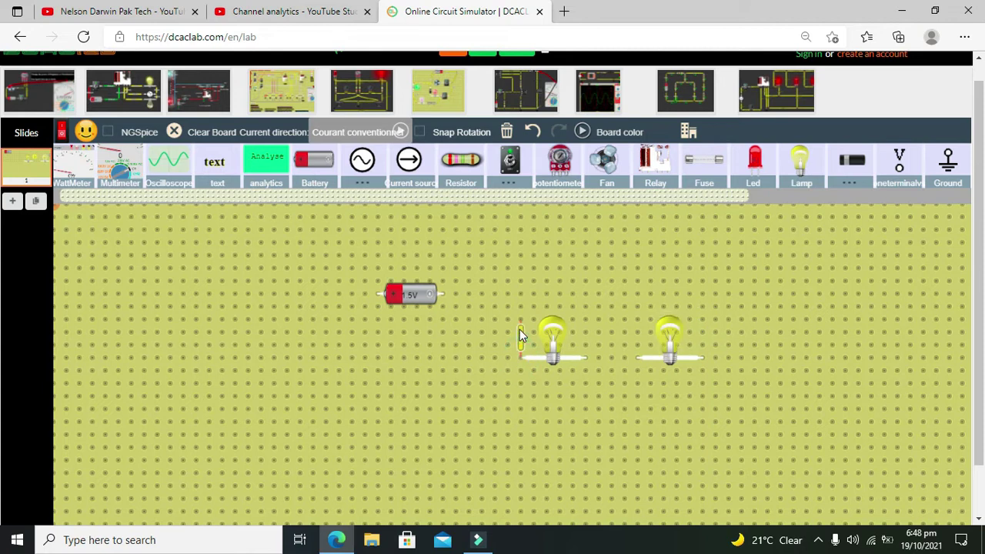
click(516, 250)
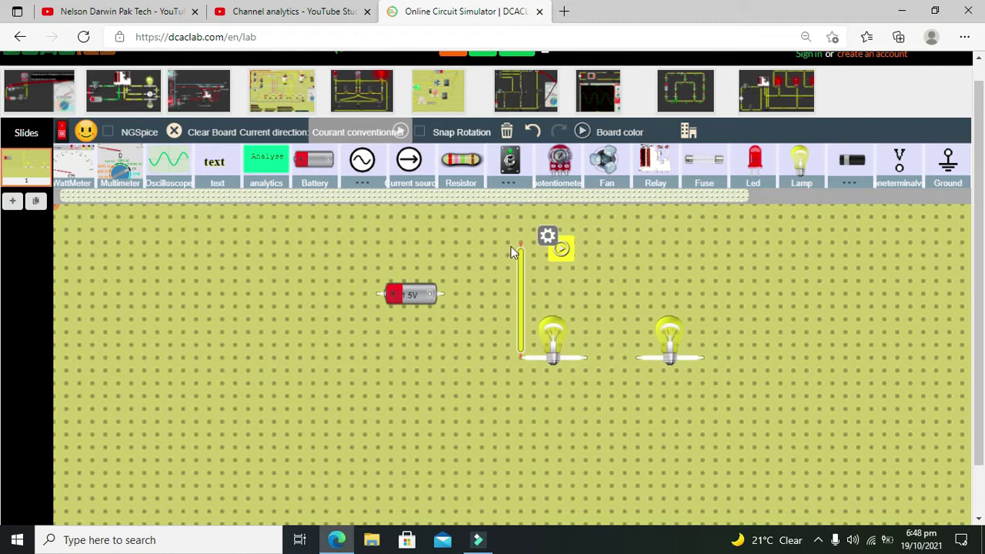
mouse_move(507, 229)
mouse_down()
mouse_move(561, 341)
mouse_move(543, 477)
mouse_move(526, 492)
mouse_up()
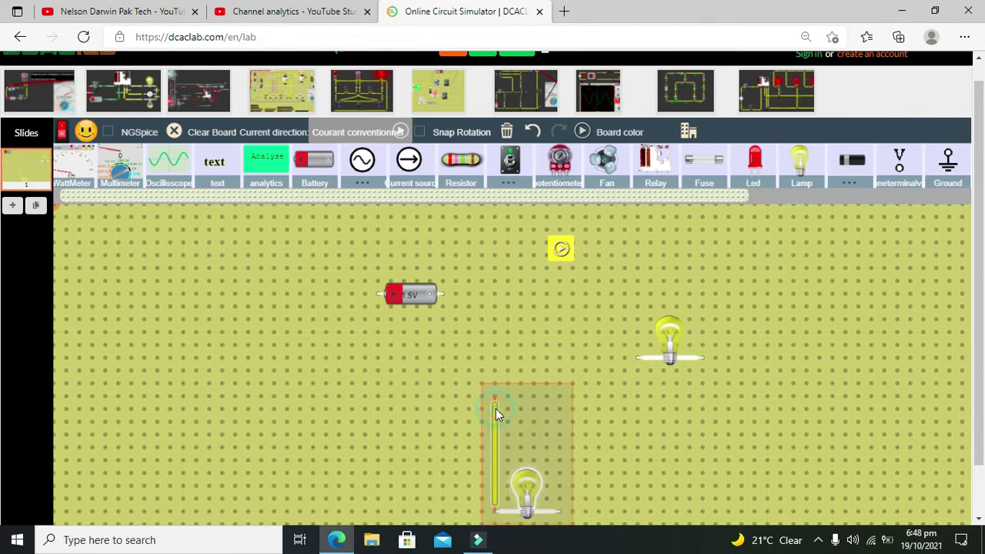
drag(496, 409, 494, 381)
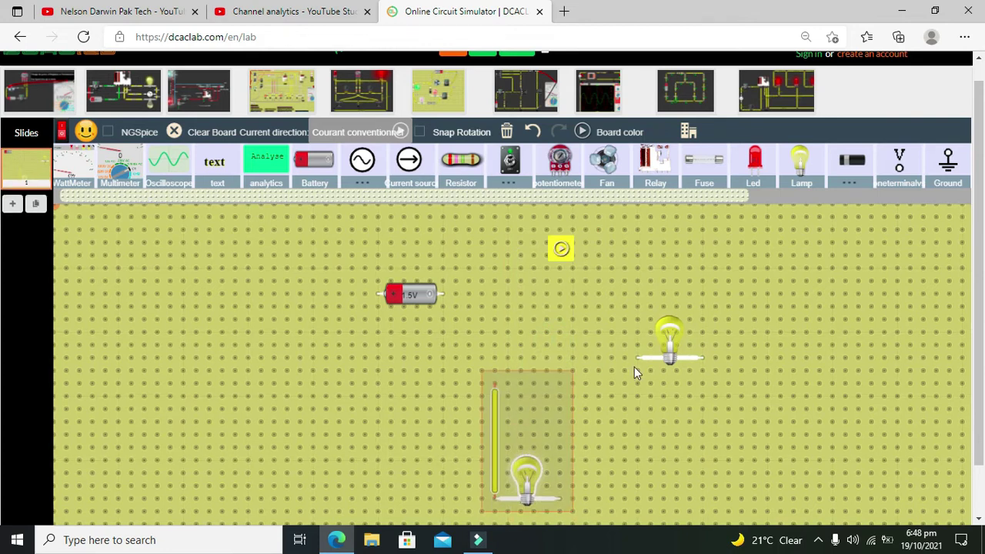
Stack the second lamp above, aligned with the wire, and wire both lamps' right terminals
drag(664, 342, 579, 348)
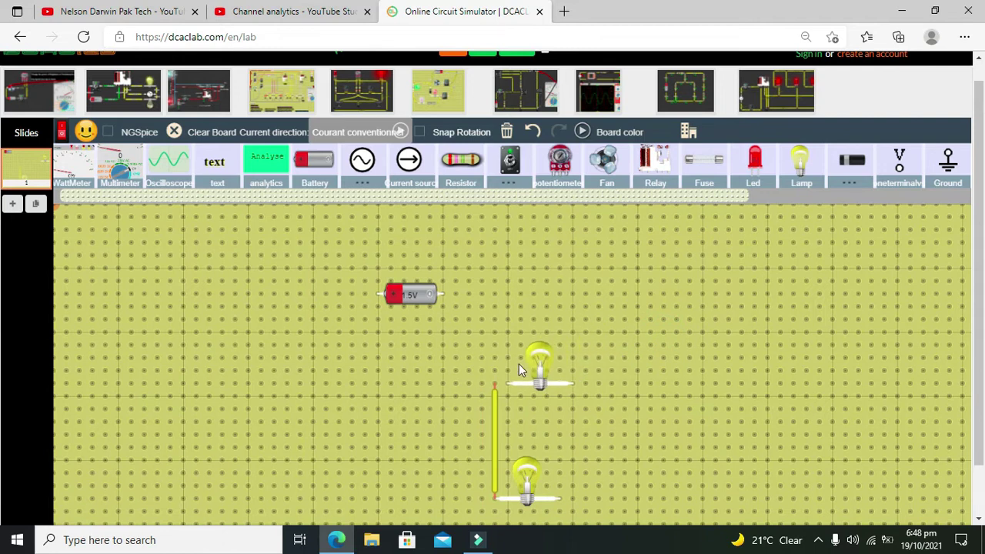
drag(513, 365, 502, 365)
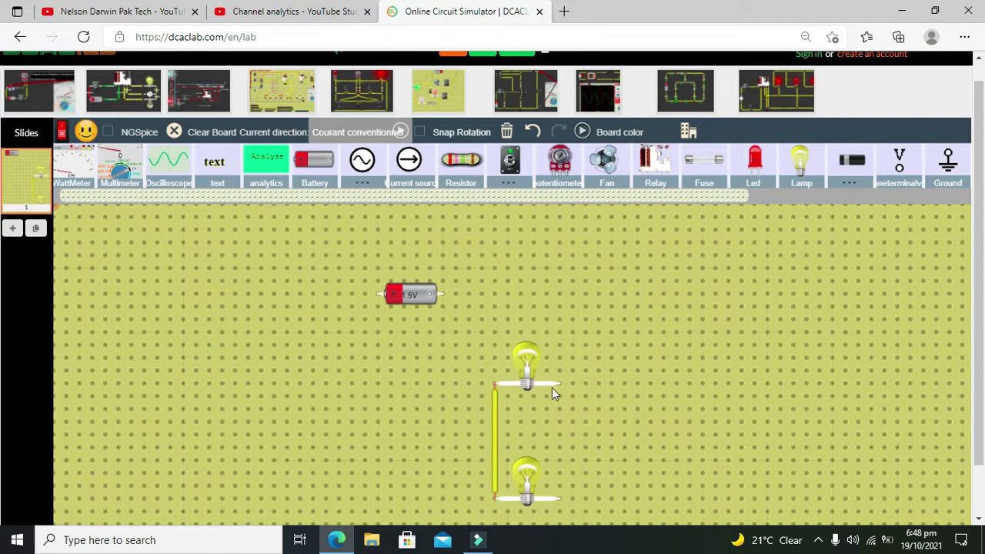
drag(560, 385, 561, 499)
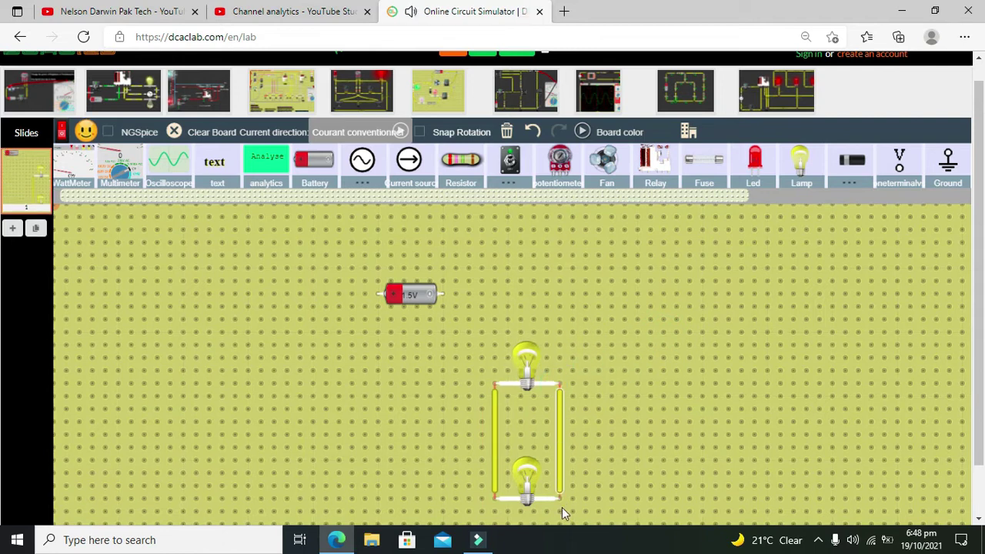
Move the 5V battery up above the lamp pair
click(636, 385)
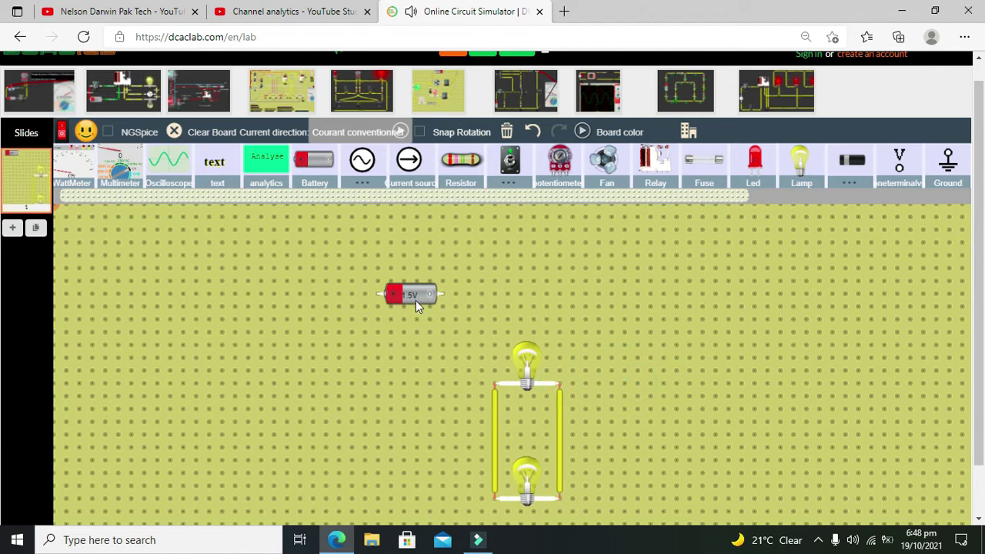
mouse_move(415, 302)
mouse_down()
mouse_move(535, 265)
mouse_move(537, 237)
mouse_up()
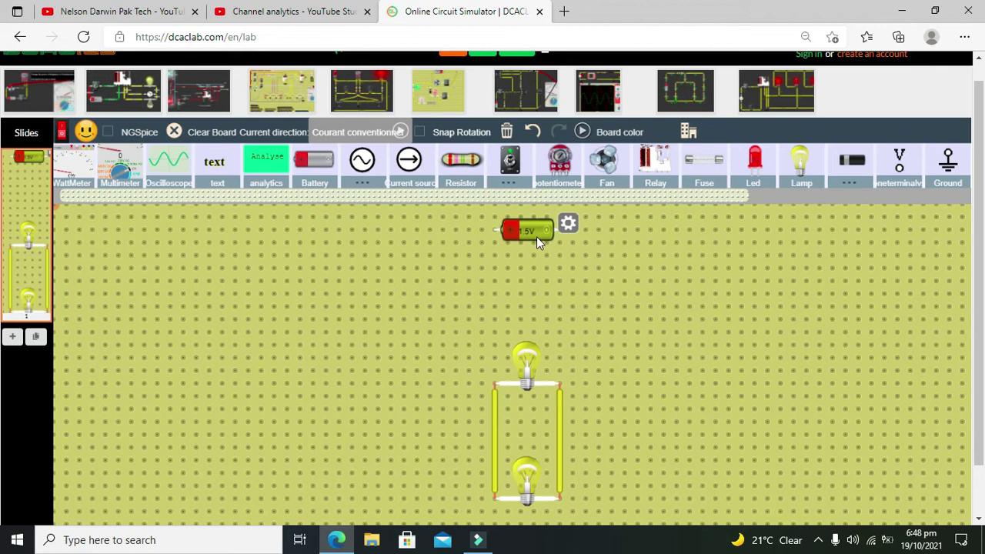
click(735, 328)
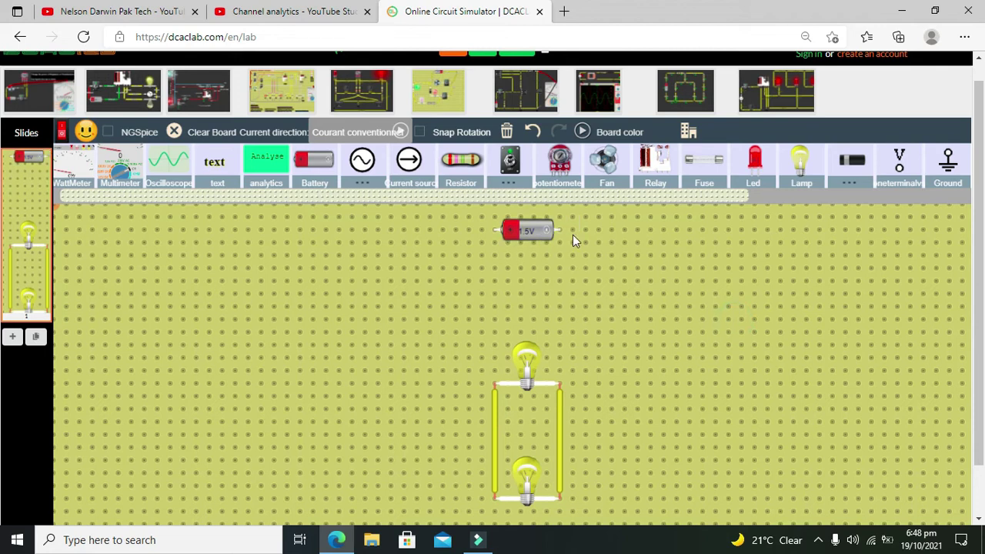
Add a toggle switch below and right of the battery and turn it on
drag(510, 162, 538, 229)
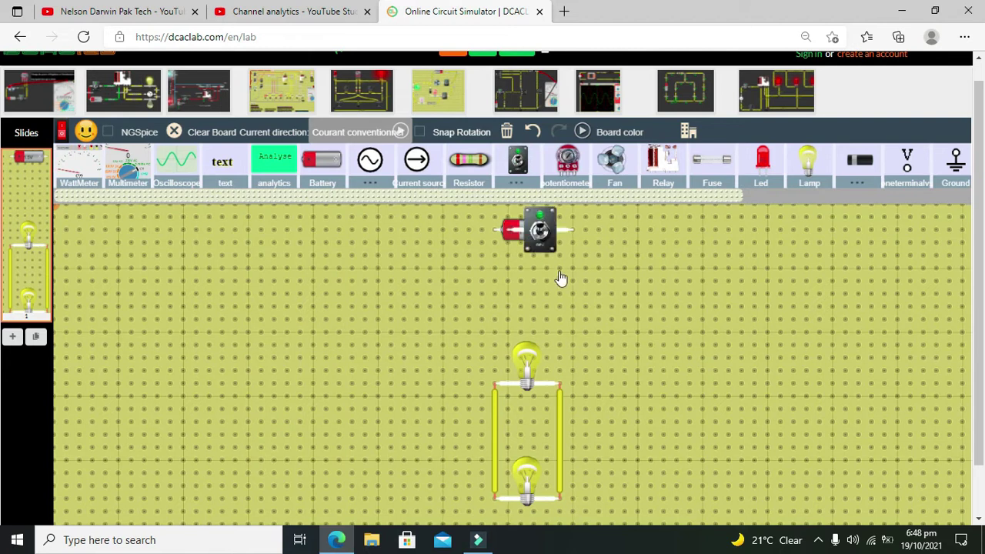
drag(561, 279, 570, 303)
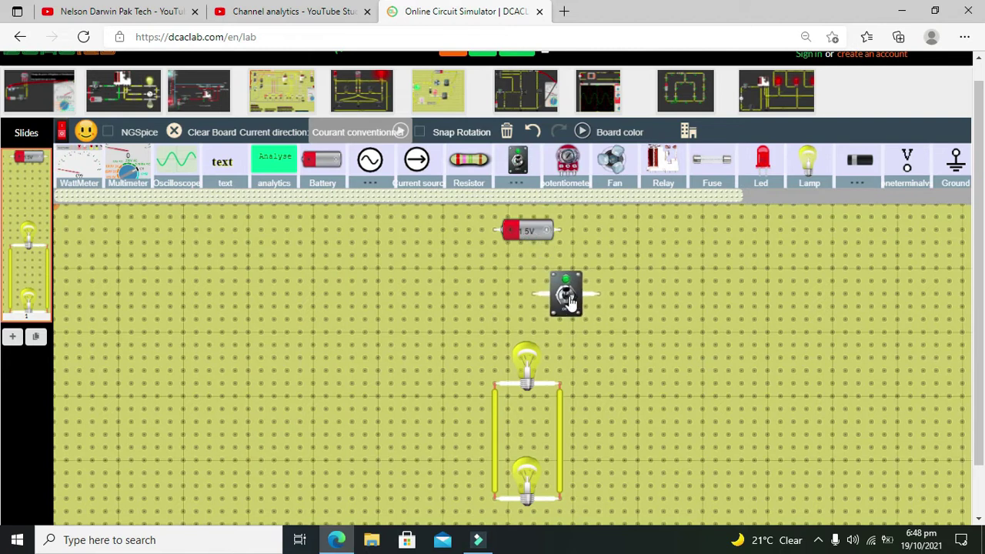
click(569, 302)
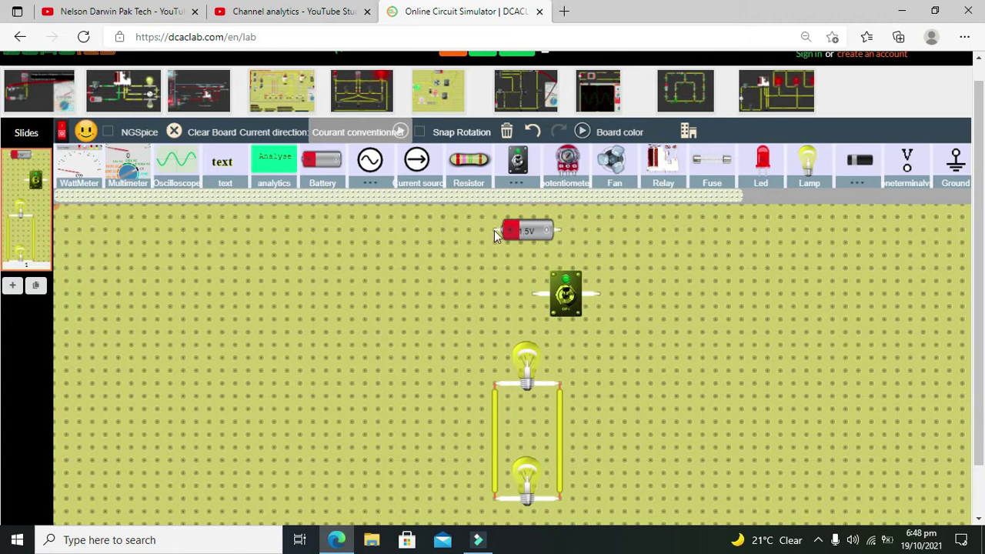
Wire the battery's left terminal to the lamps, battery to switch, and switch's right terminal to the lamps
drag(494, 230, 498, 386)
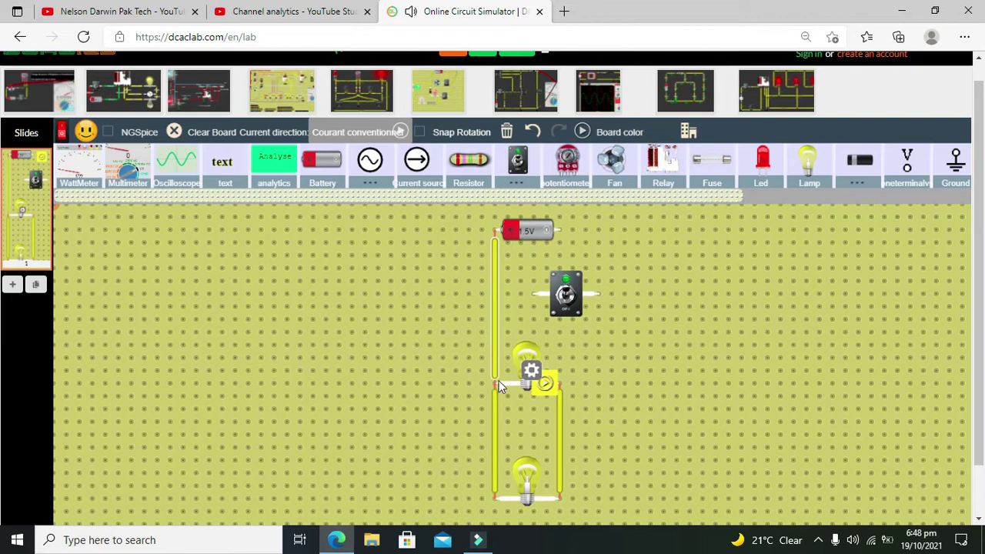
mouse_move(537, 293)
mouse_down()
mouse_move(534, 257)
mouse_move(560, 259)
mouse_up()
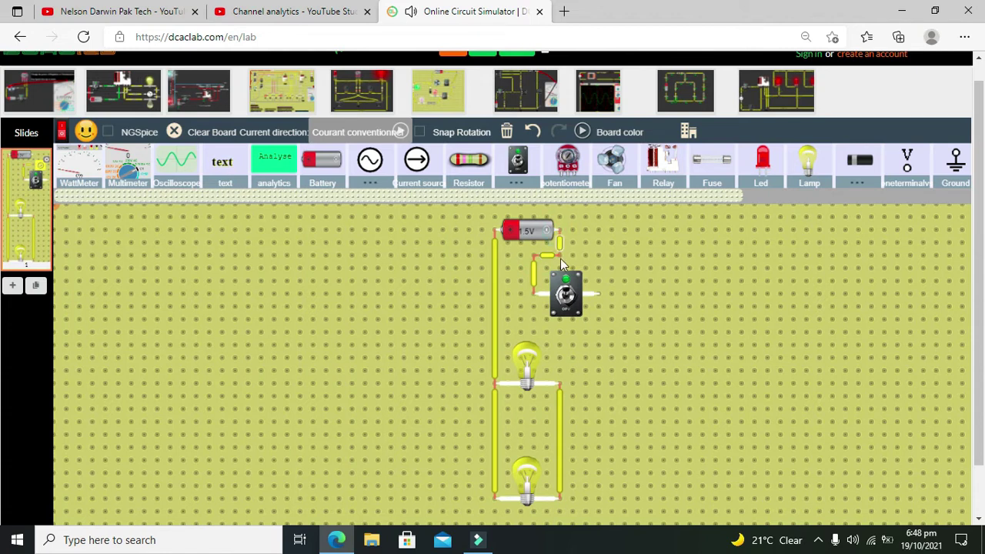
mouse_move(598, 294)
mouse_down()
mouse_move(602, 383)
mouse_move(564, 385)
mouse_up()
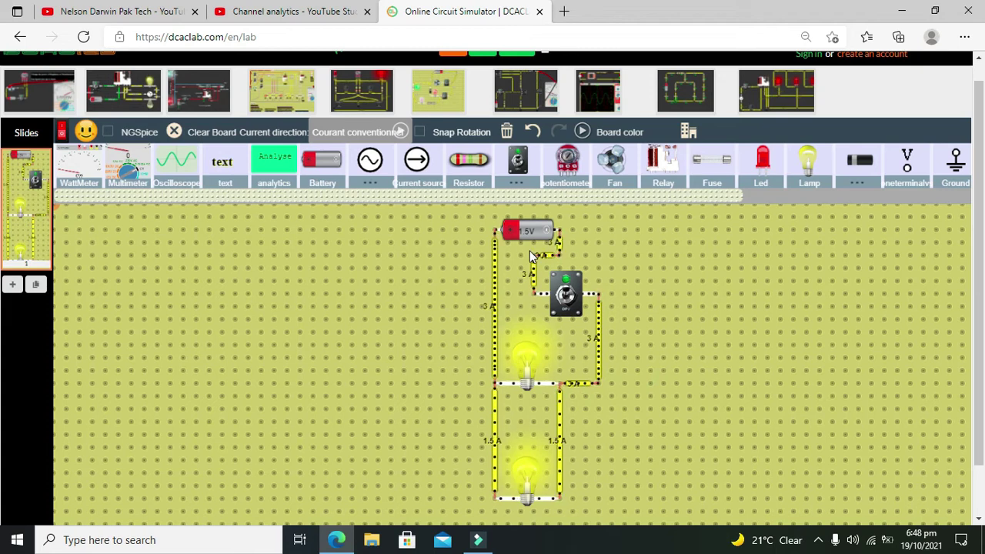
click(567, 297)
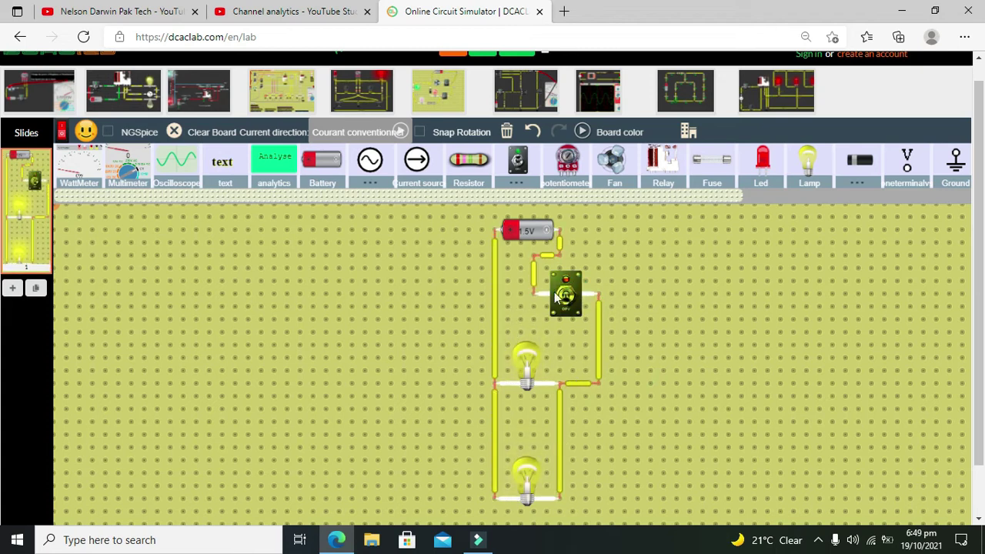
click(566, 297)
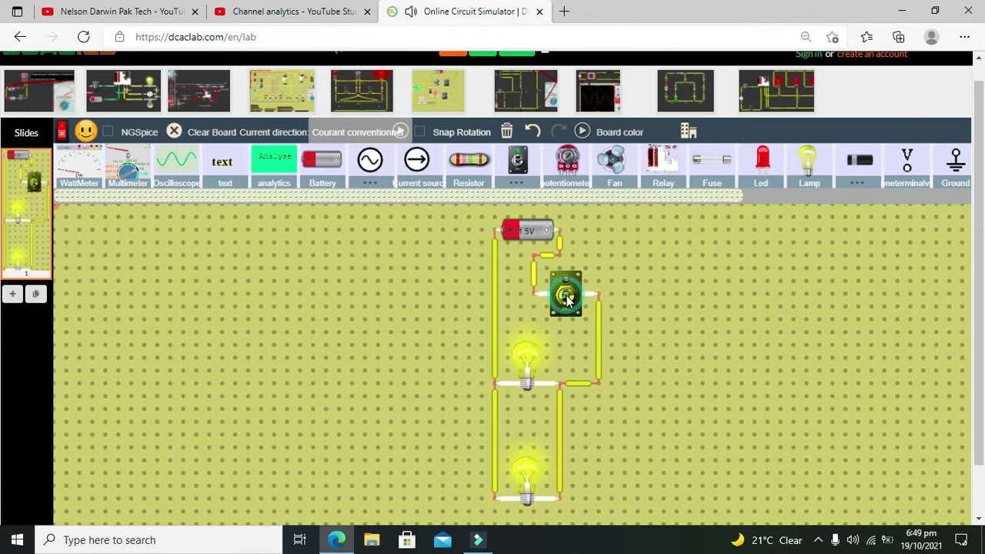